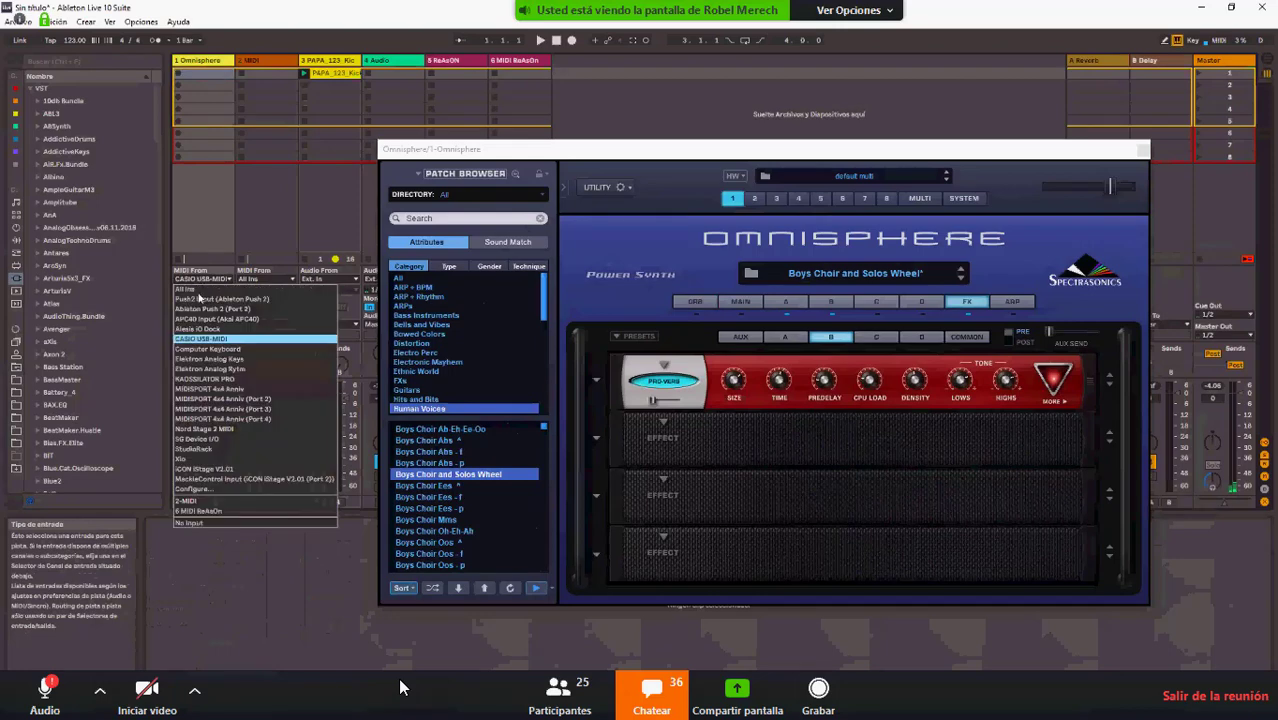
Set the Omnisphere track's MIDI input to All Ins and load the Boys Choir Ees ^ patch.
click(202, 290)
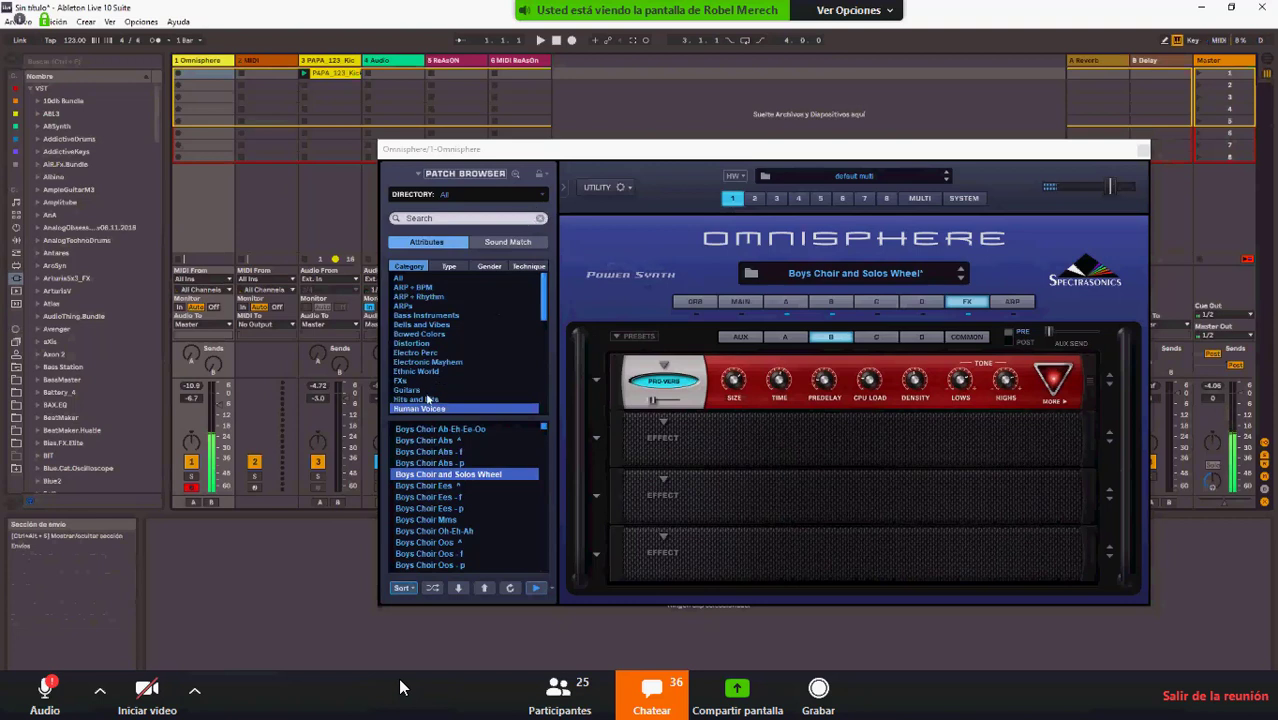
click(426, 478)
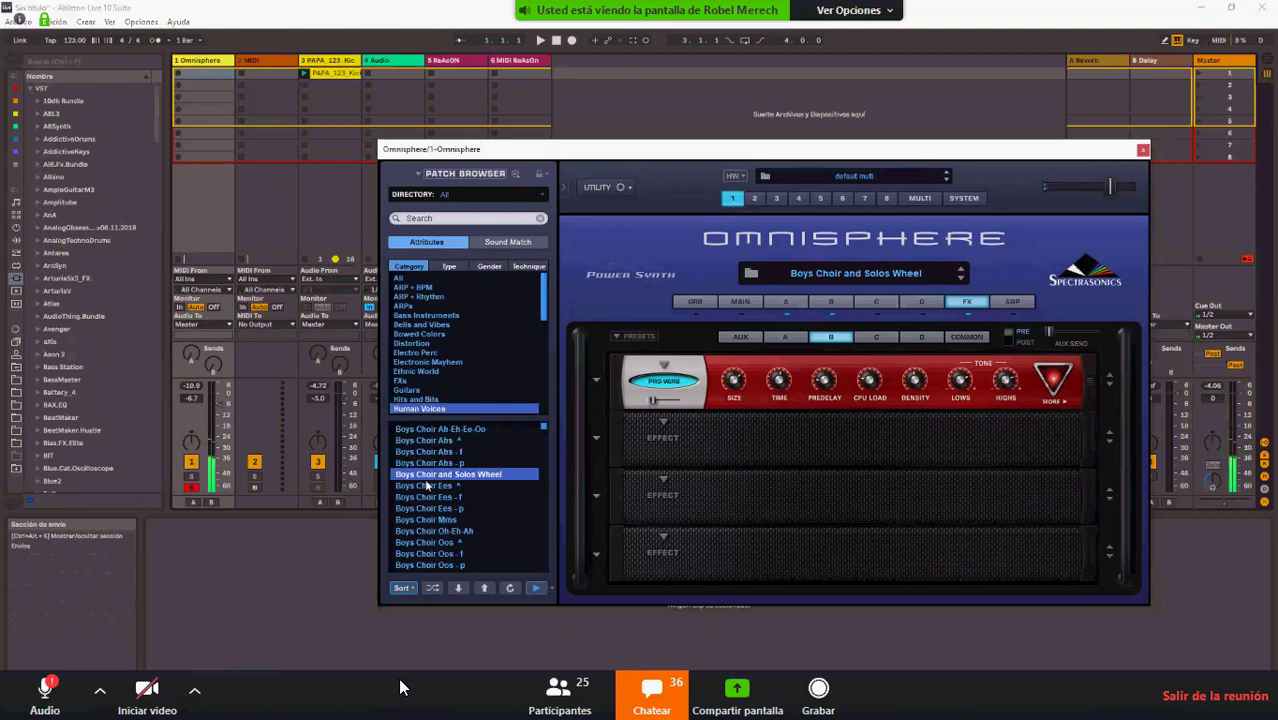
click(426, 486)
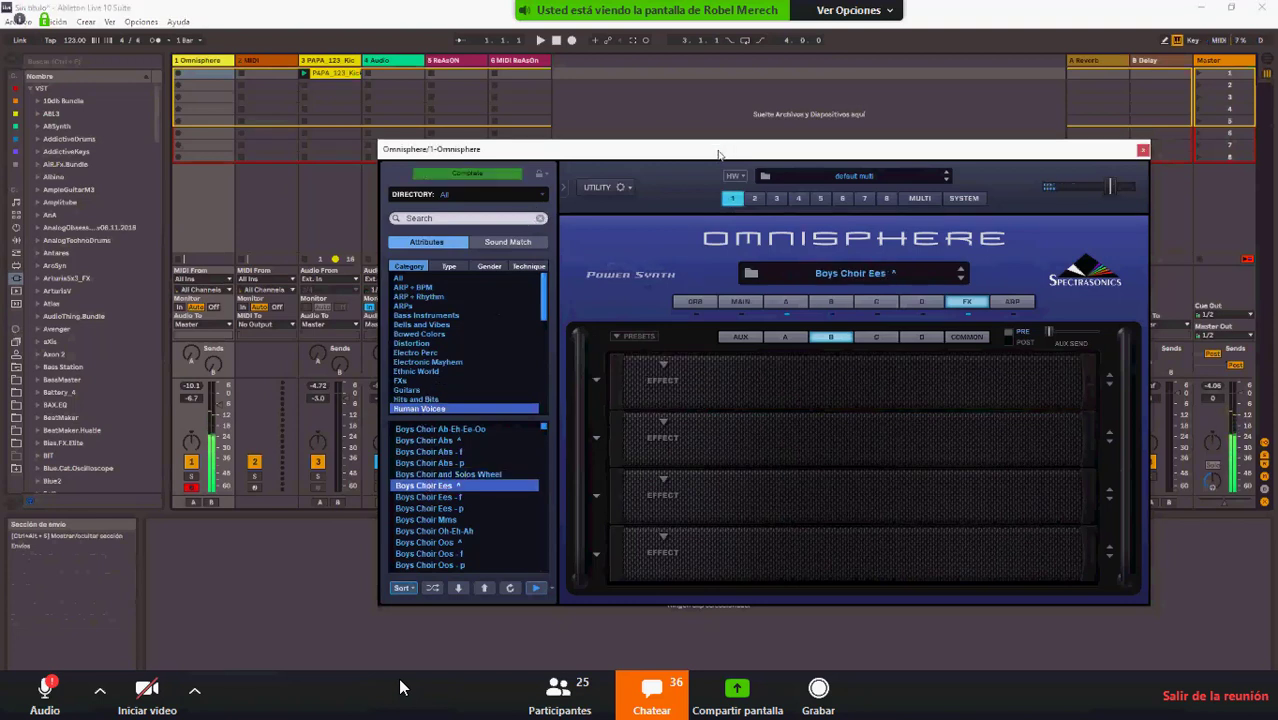
Record a four-bar MIDI clip in the first slot of the Omnisphere track.
drag(718, 154, 770, 171)
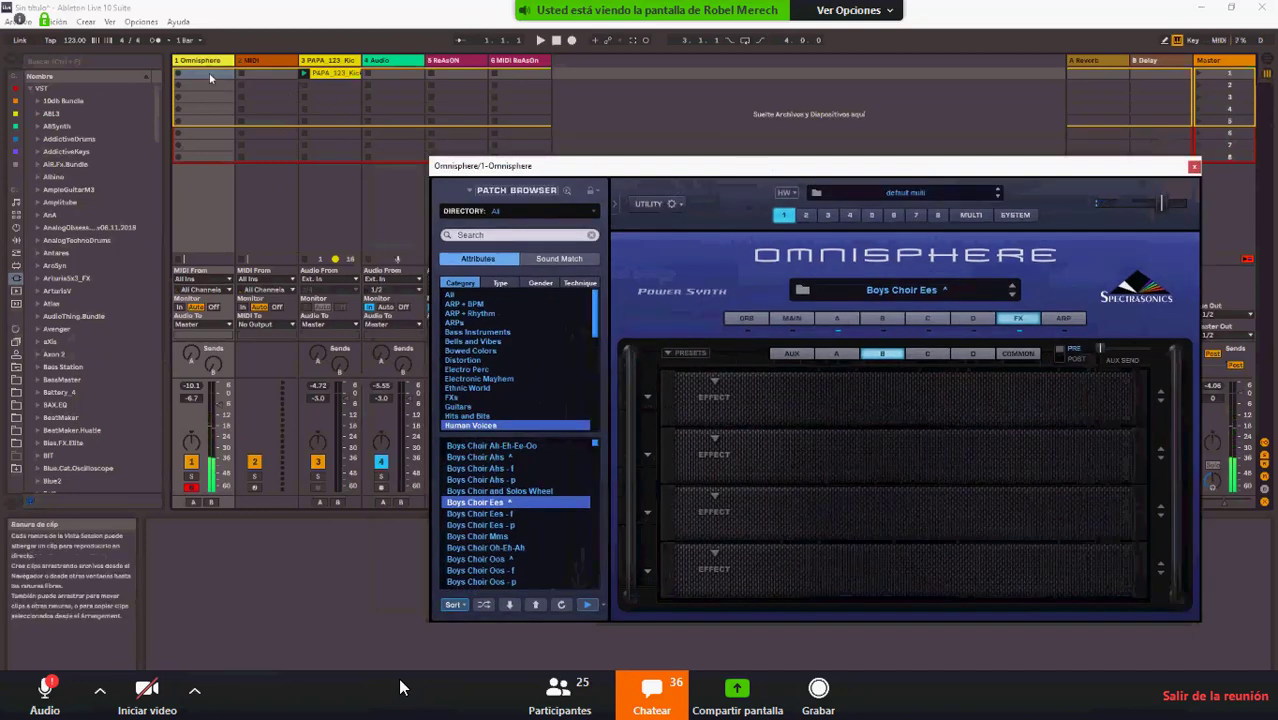
click(209, 72)
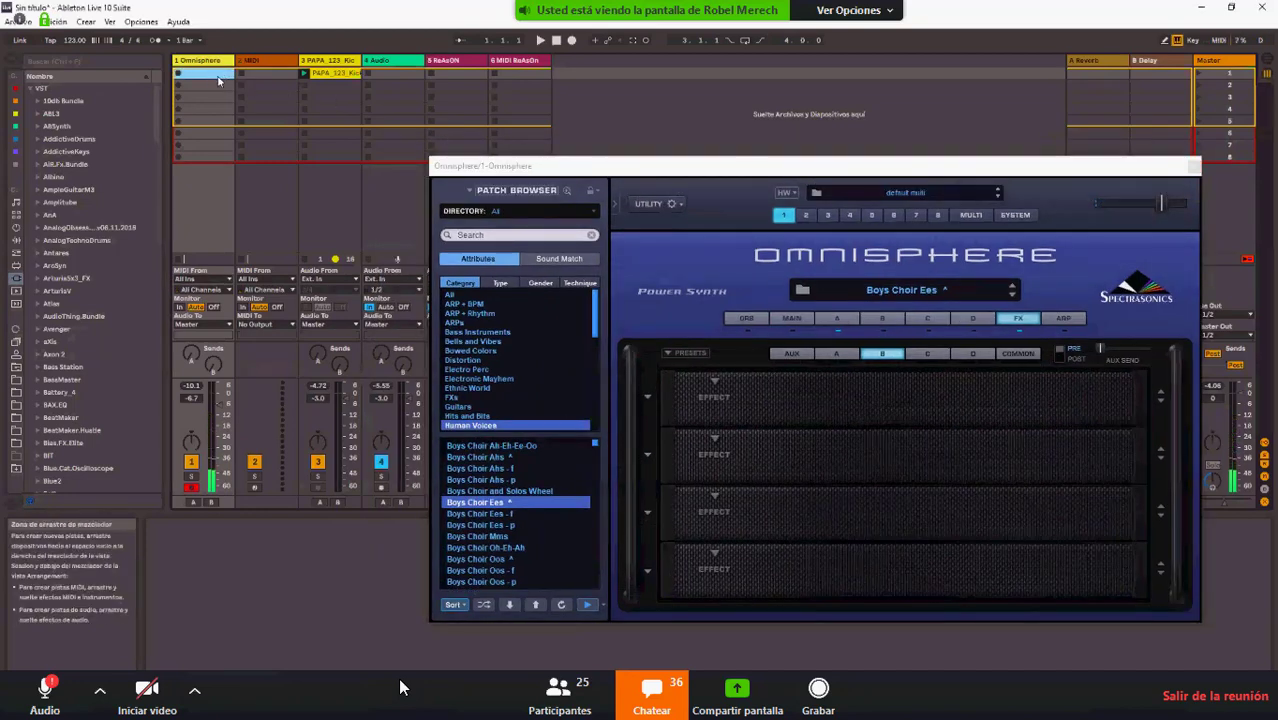
click(153, 41)
click(178, 75)
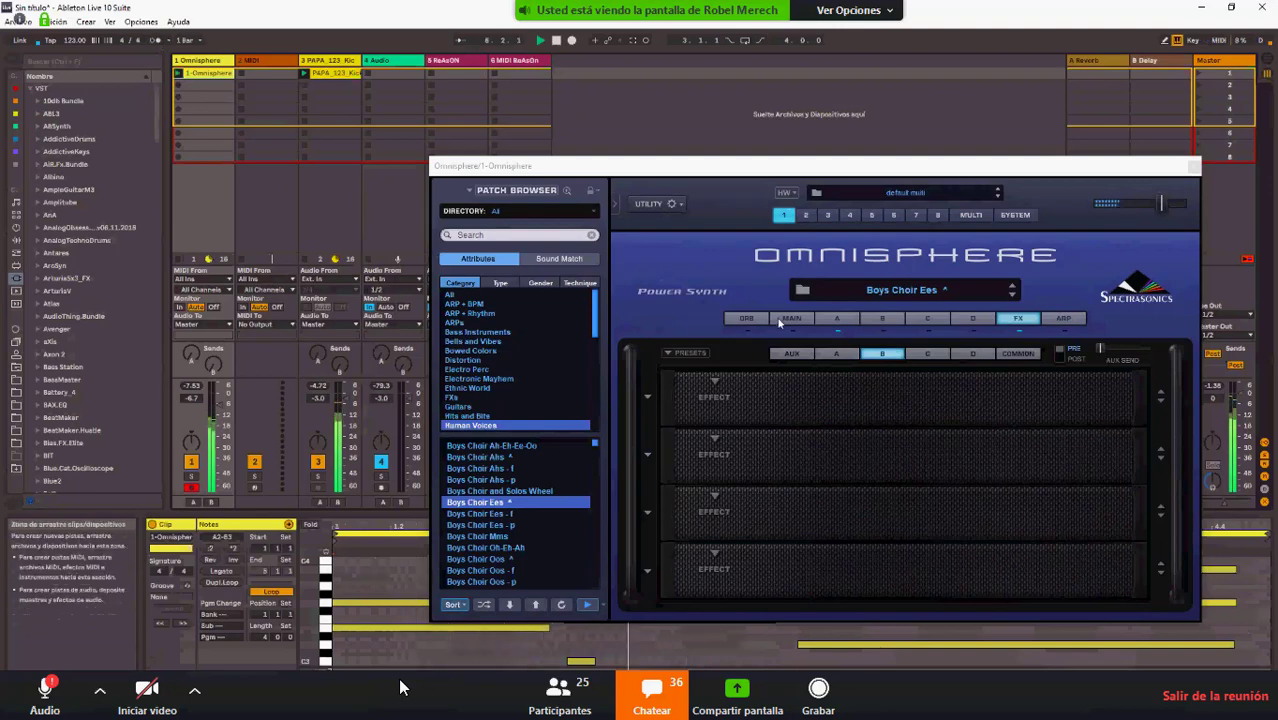
Show Omnisphere's Main page for the Boys Choir Ees ^ patch.
click(788, 354)
click(791, 318)
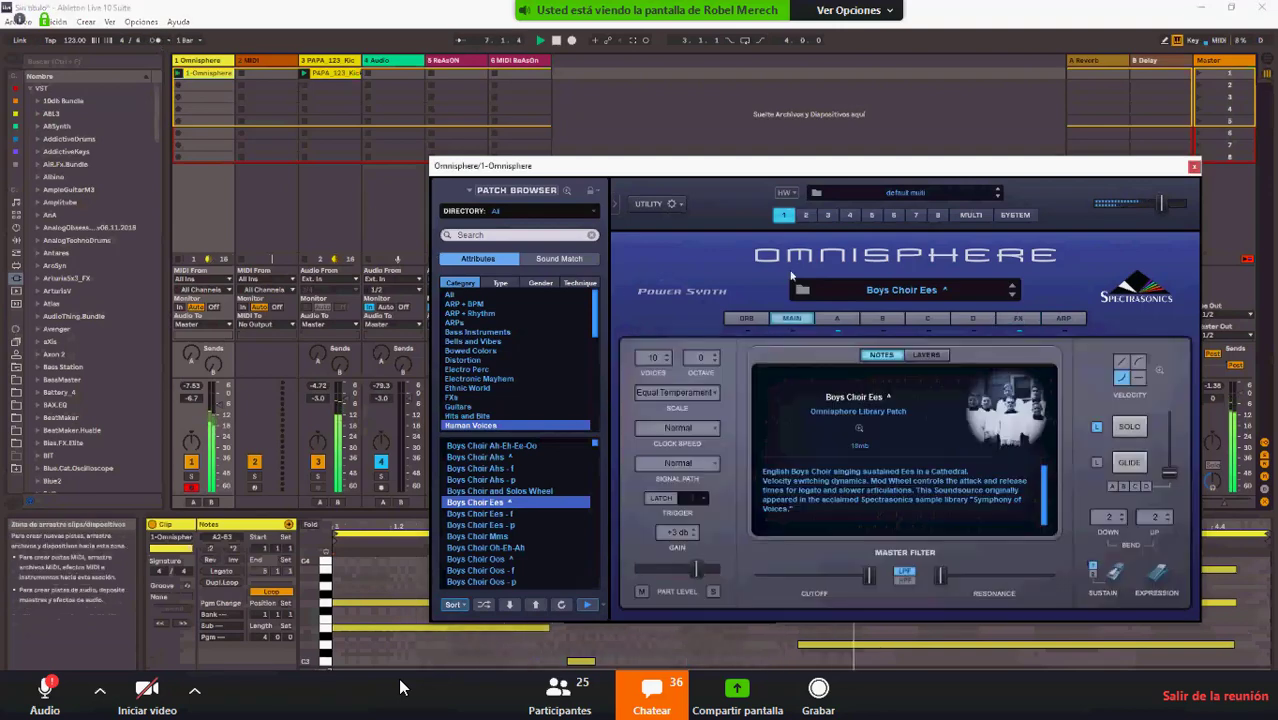
drag(778, 168, 782, 128)
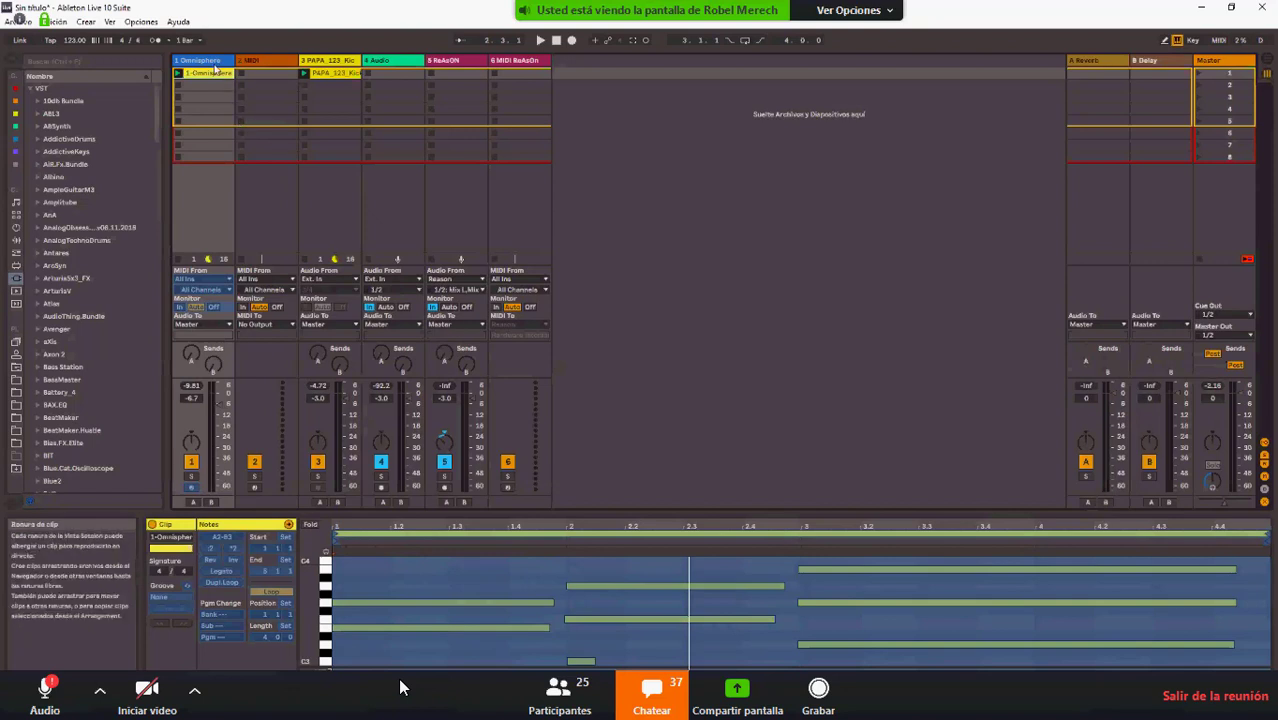
Unfreeze the Omnisphere track.
right_click(206, 74)
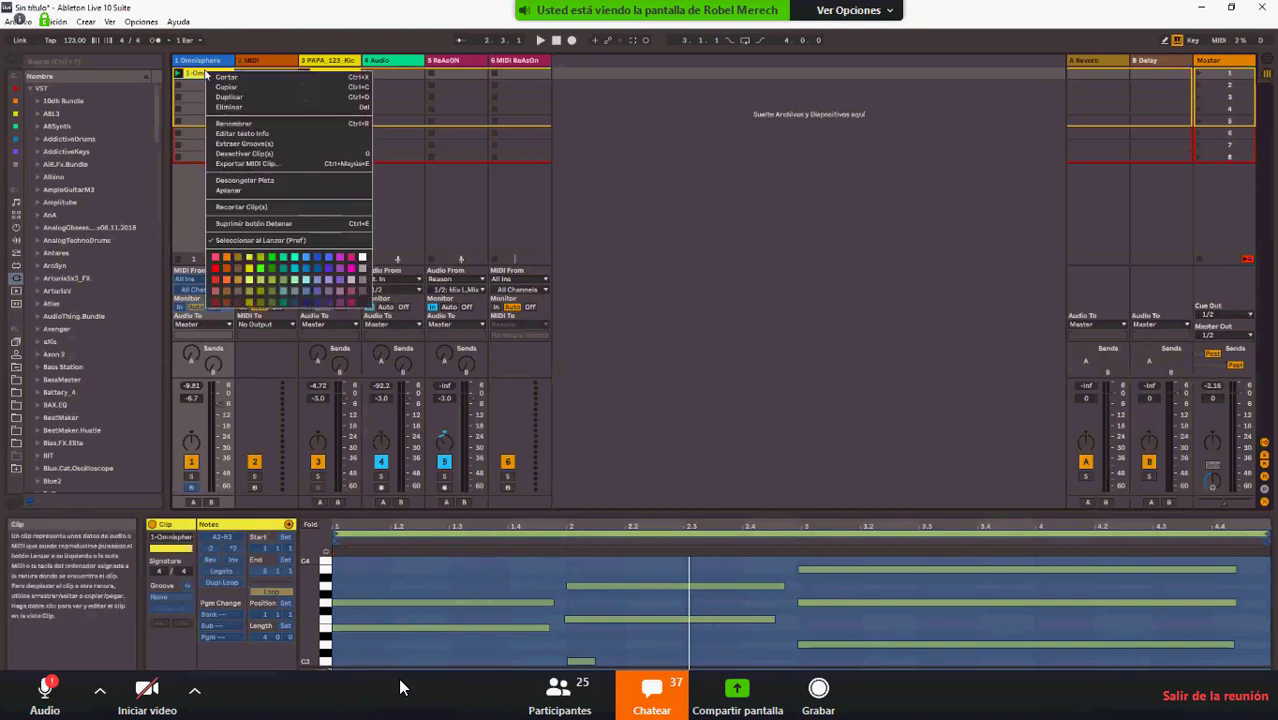
click(253, 181)
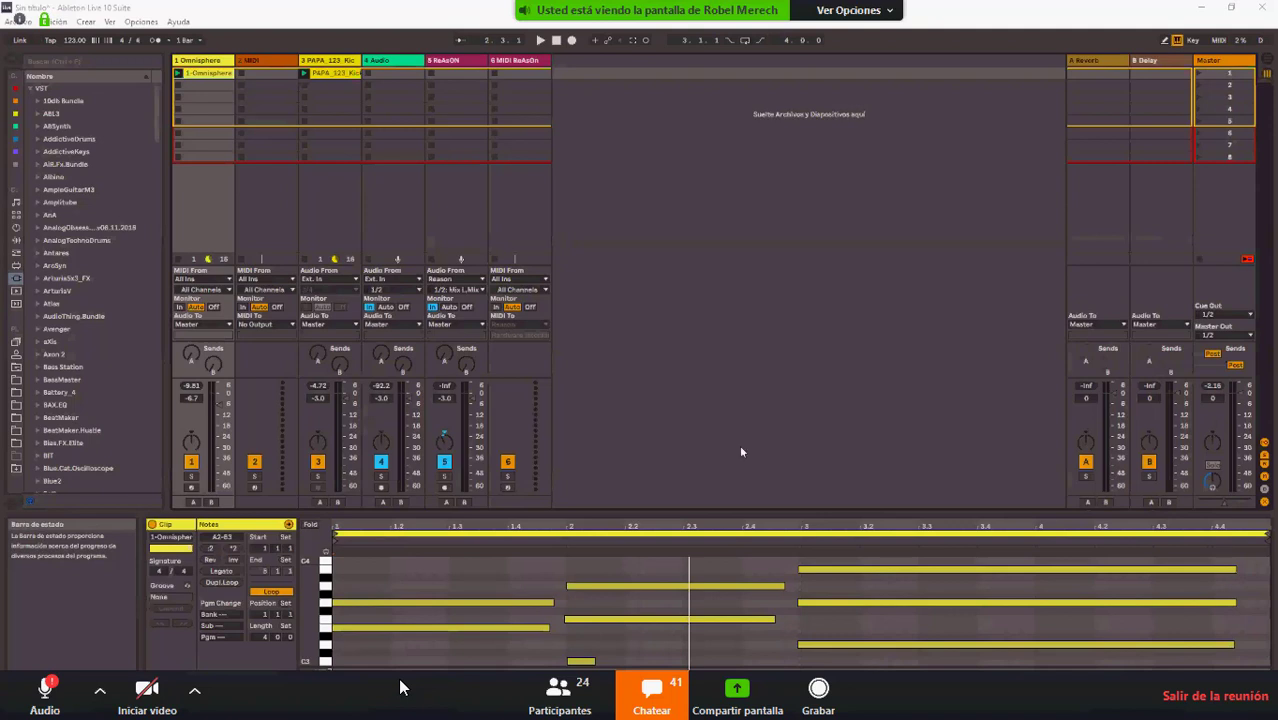
Load the Kontakt instrument from the VST plug-ins' 64 folder onto the empty second MIDI track.
click(257, 60)
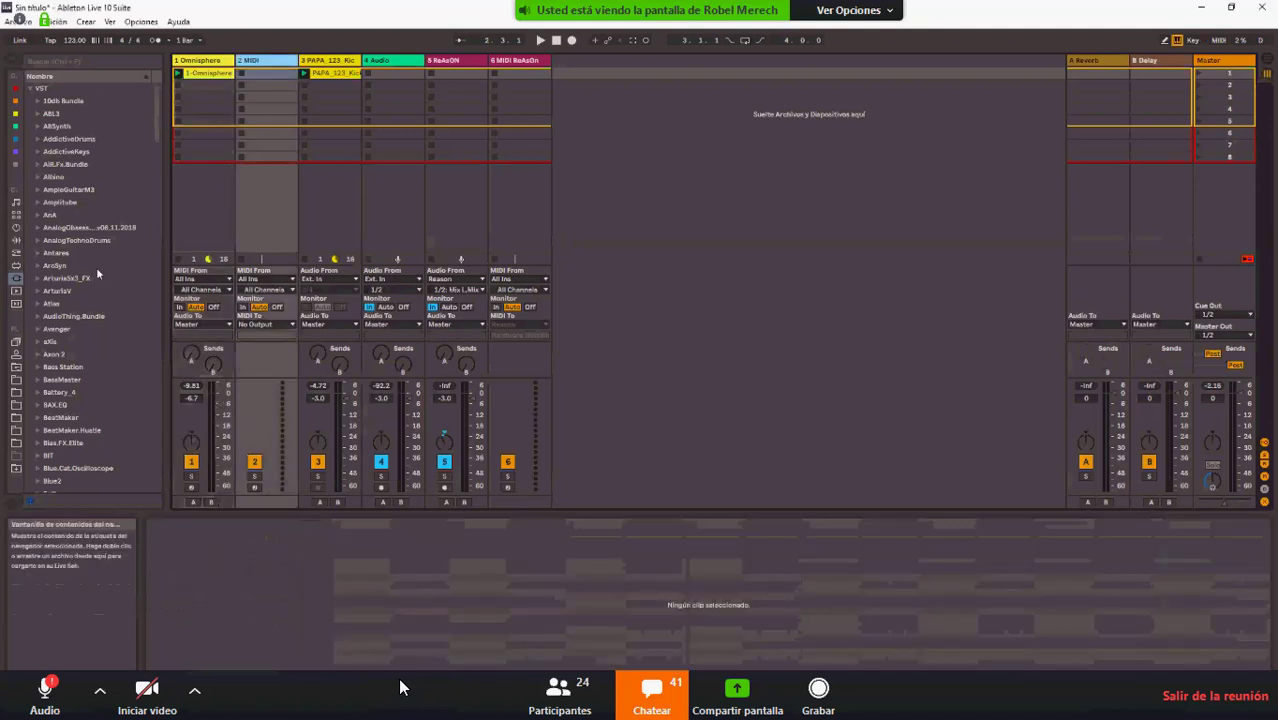
scroll(95, 341, down, 5)
scroll(95, 341, down, 10)
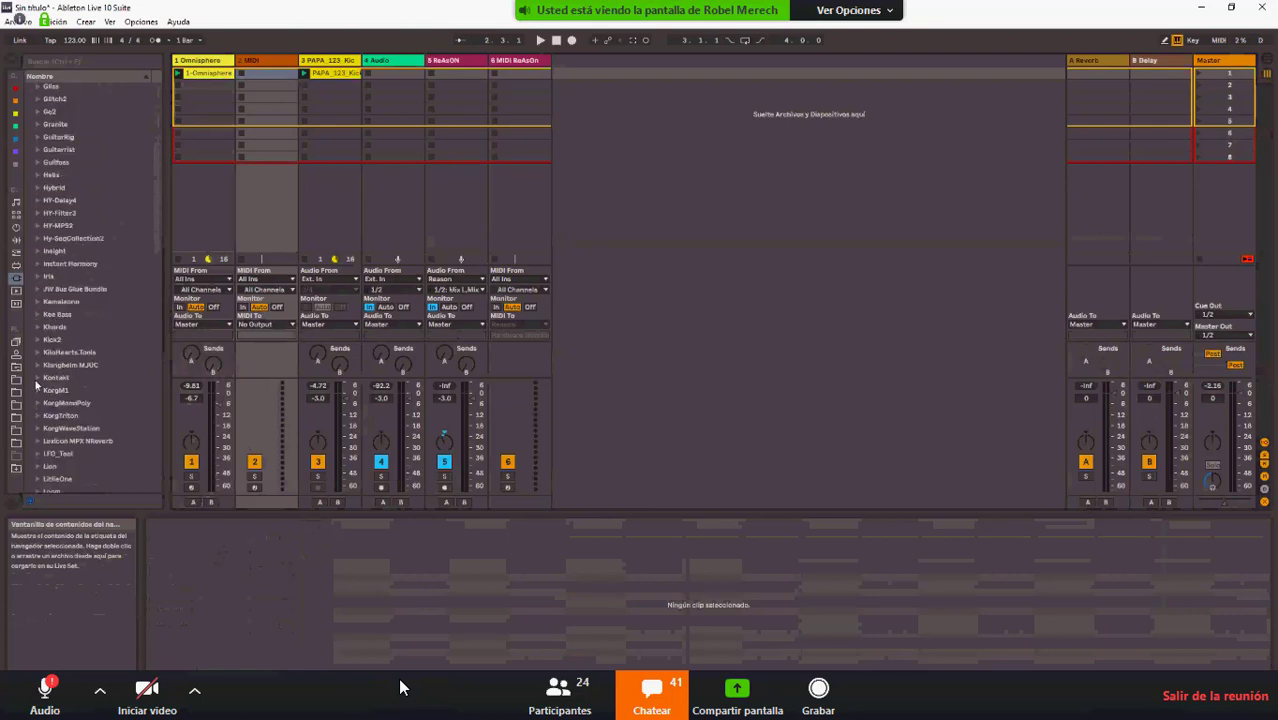
click(38, 377)
click(43, 391)
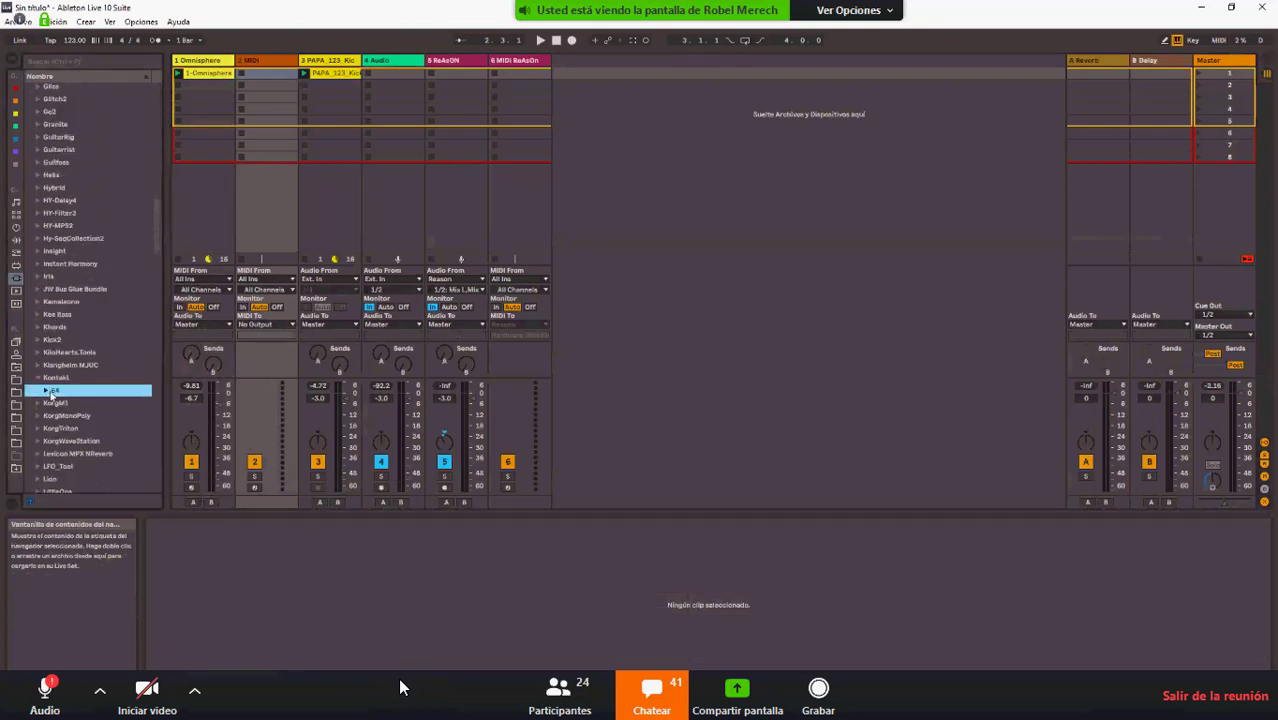
click(43, 391)
click(68, 402)
click(283, 60)
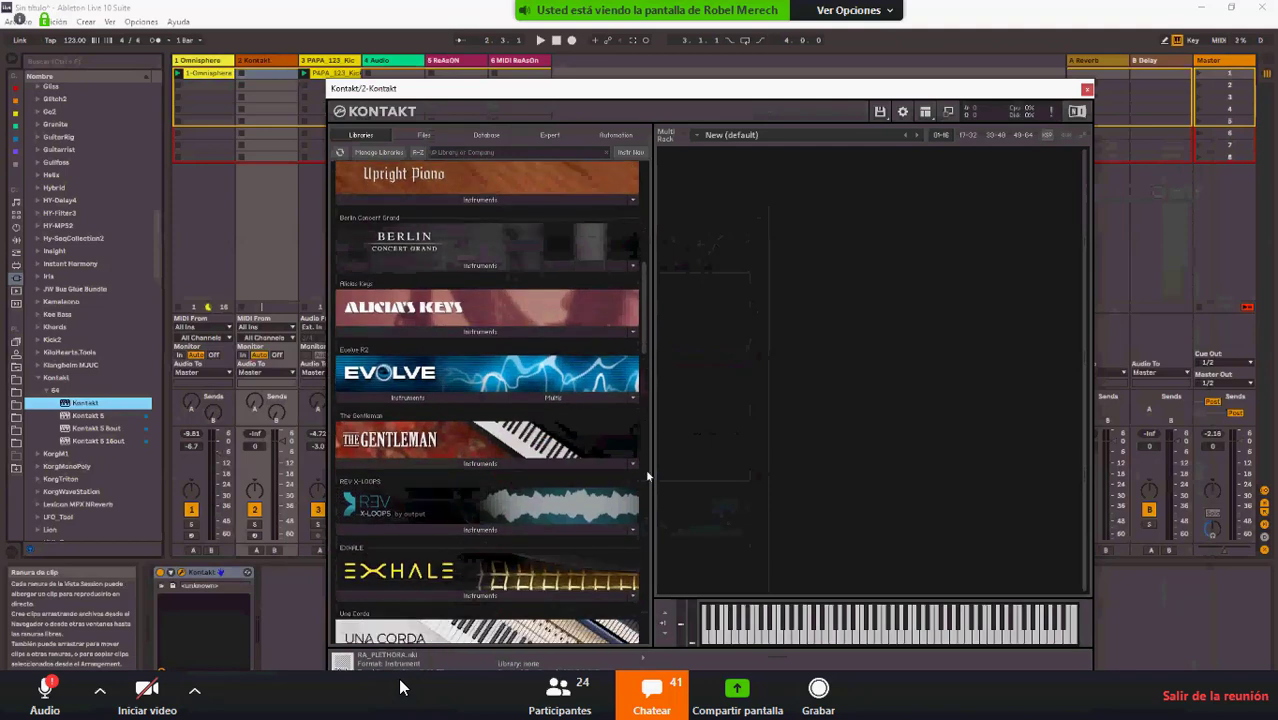
Look through the instrument libraries available in Kontakt.
scroll(652, 513, down, 3)
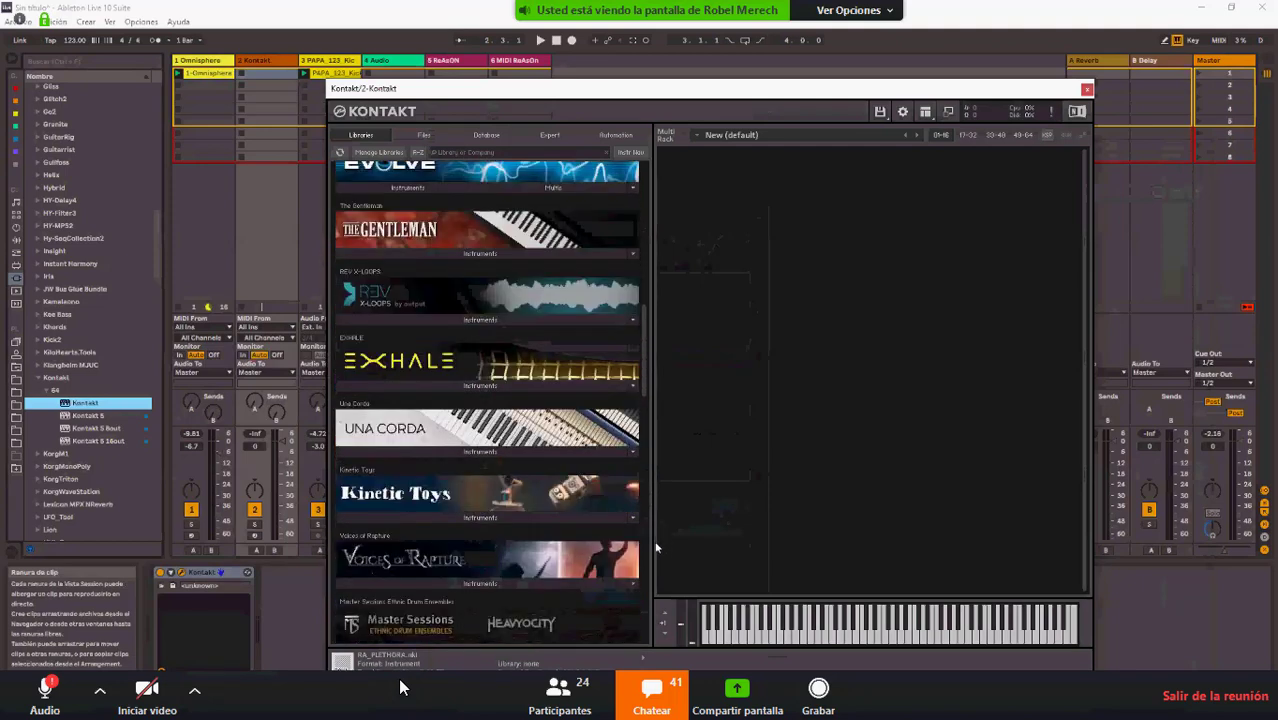
scroll(655, 608, down, 6)
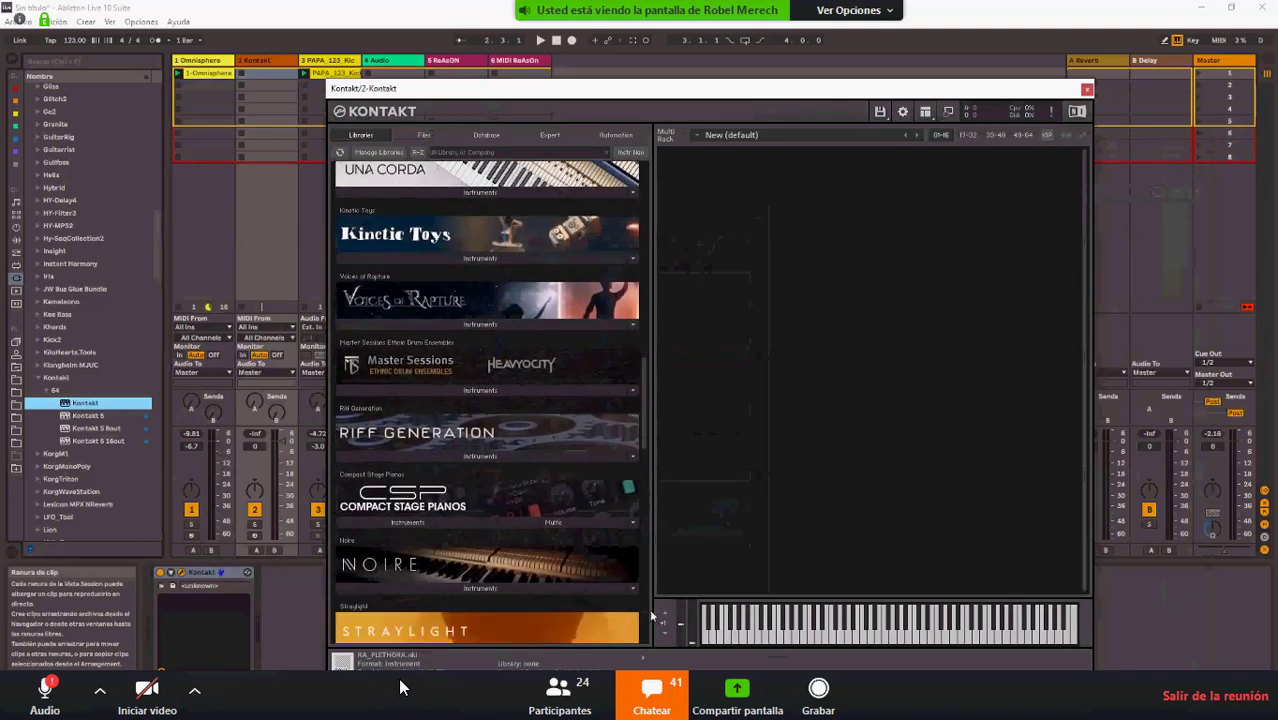
scroll(705, 323, down, 4)
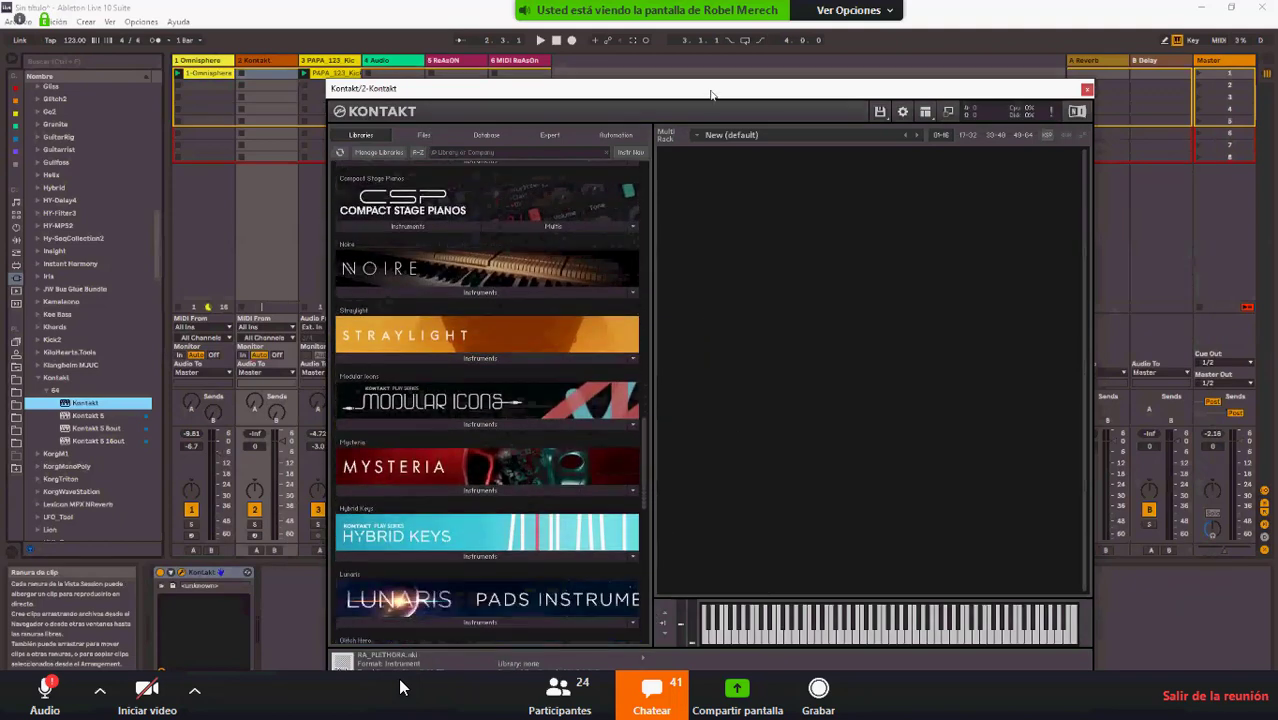
scroll(487, 400, down, 5)
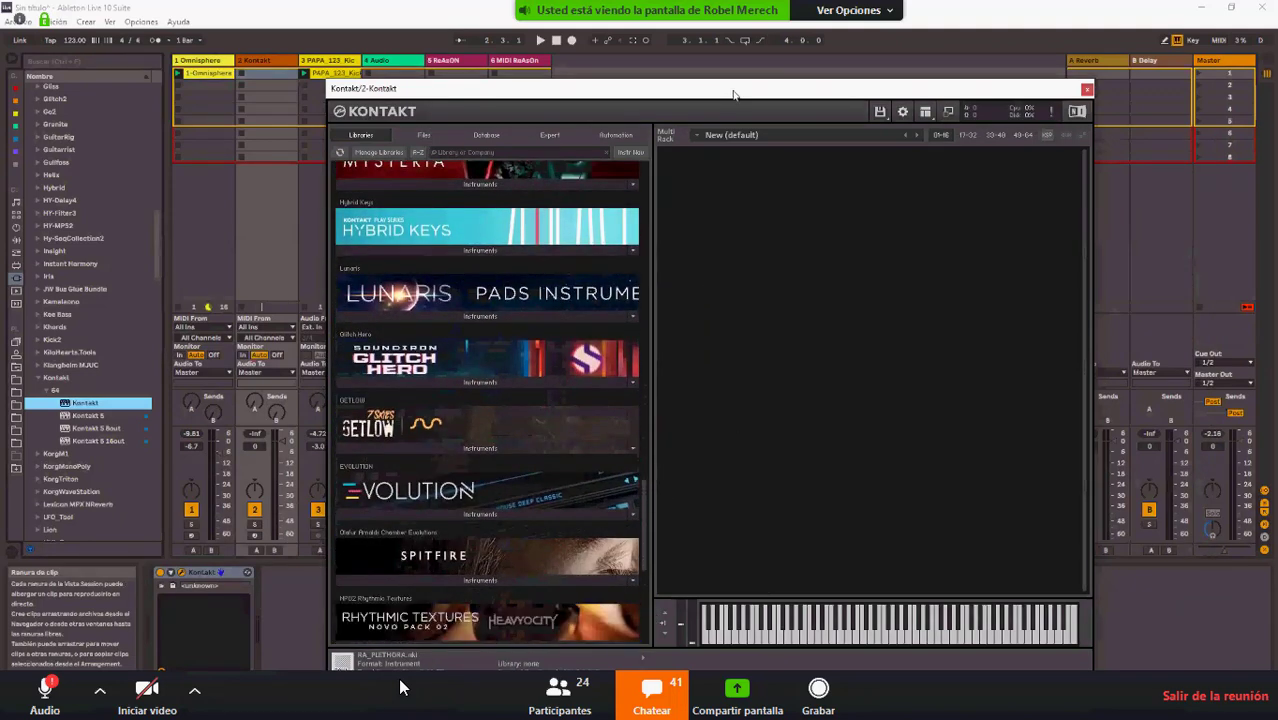
drag(711, 95, 733, 95)
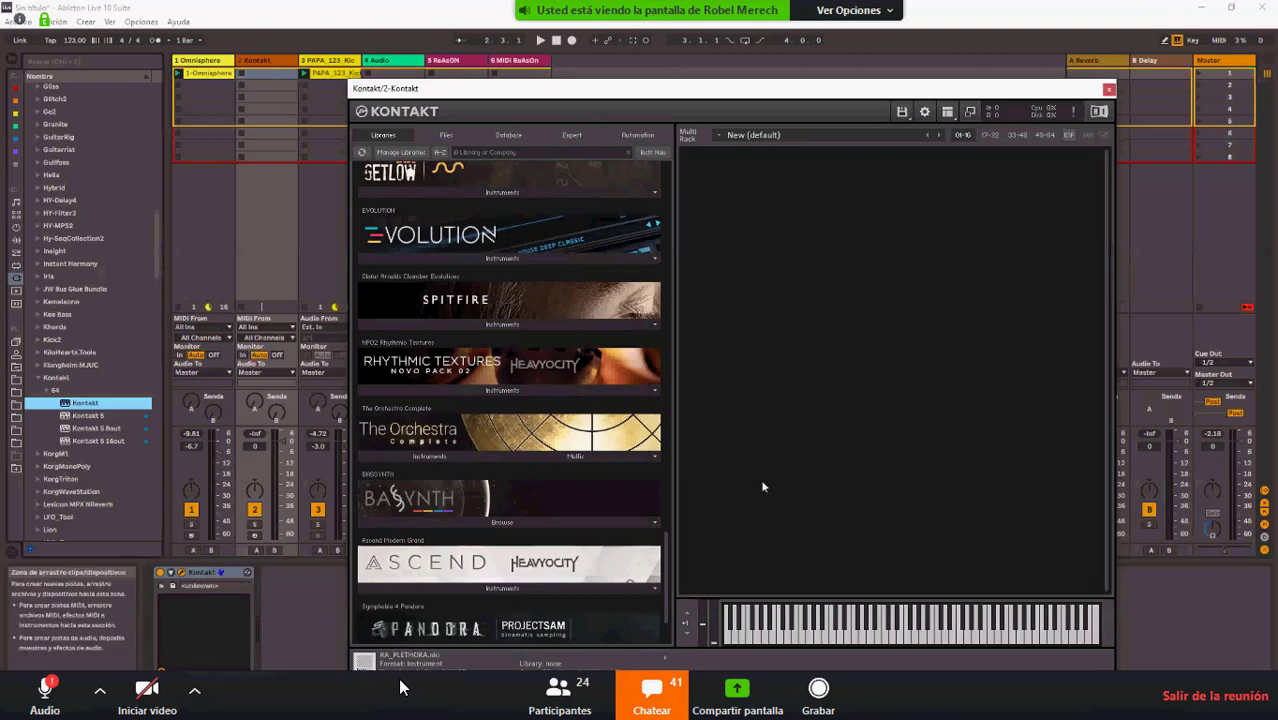
scroll(664, 552, up, 15)
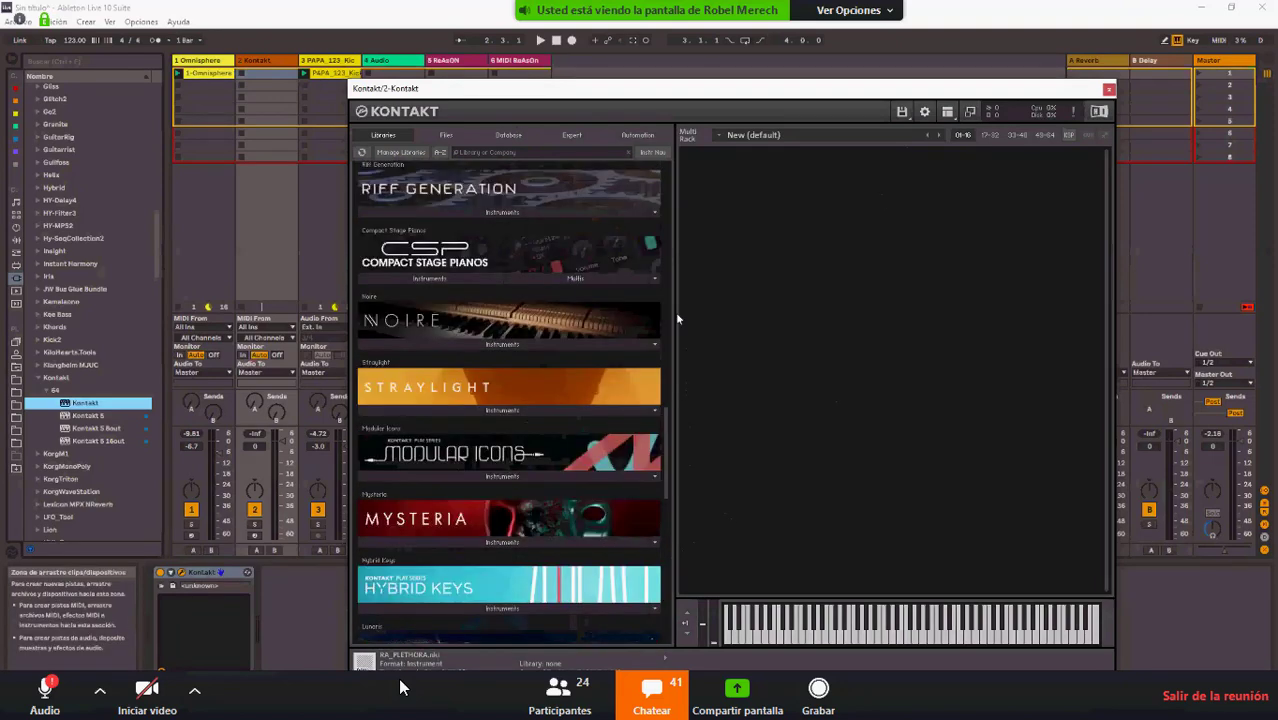
scroll(664, 240, up, 10)
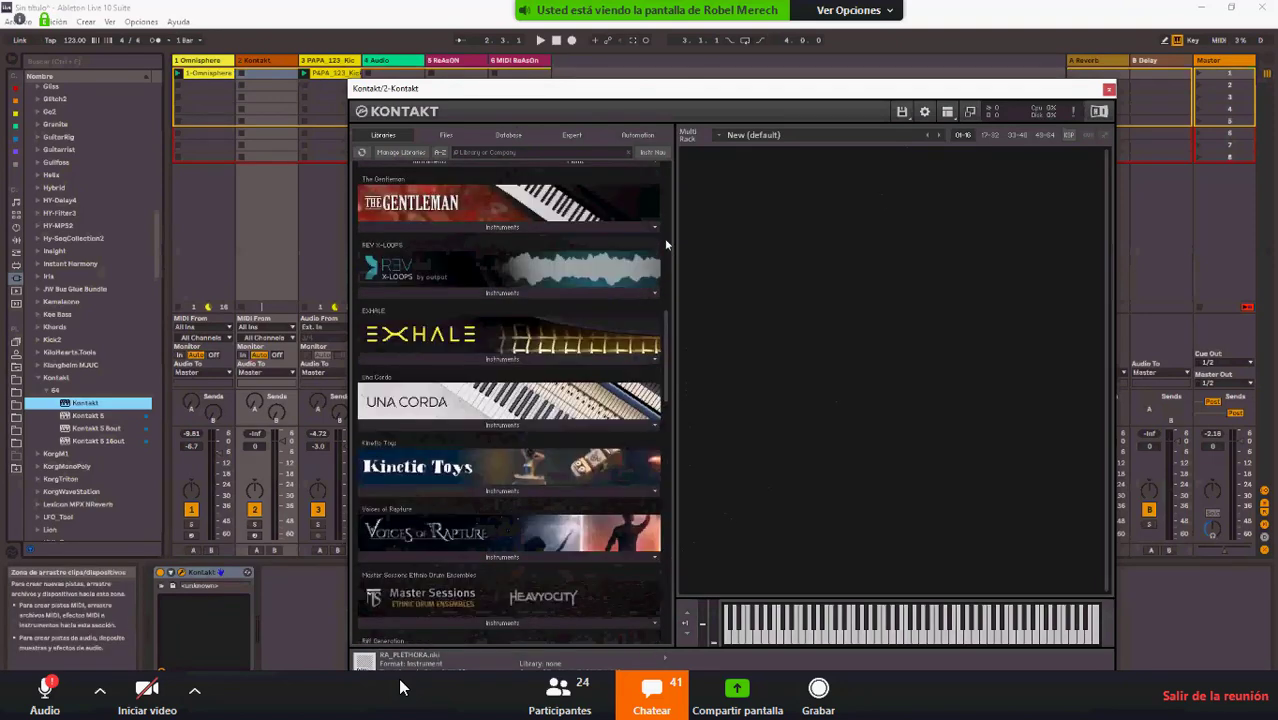
scroll(661, 298, up, 2)
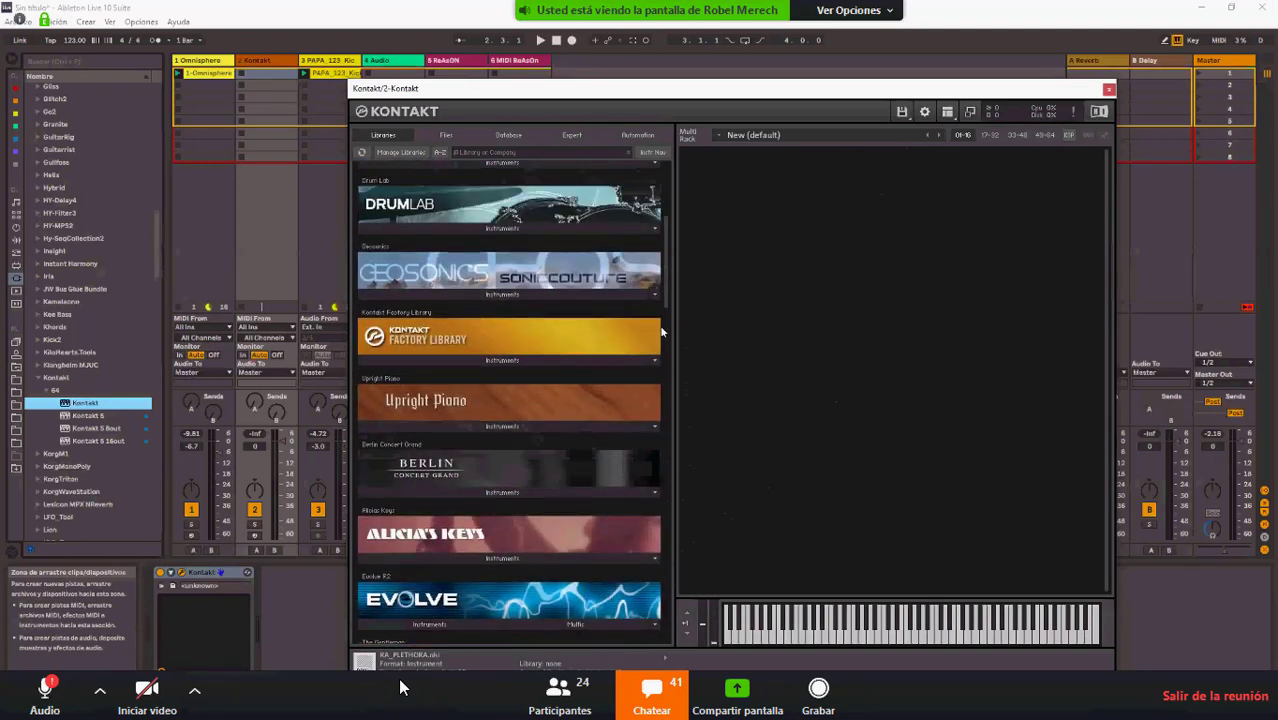
scroll(661, 335, down, 3)
scroll(661, 342, down, 3)
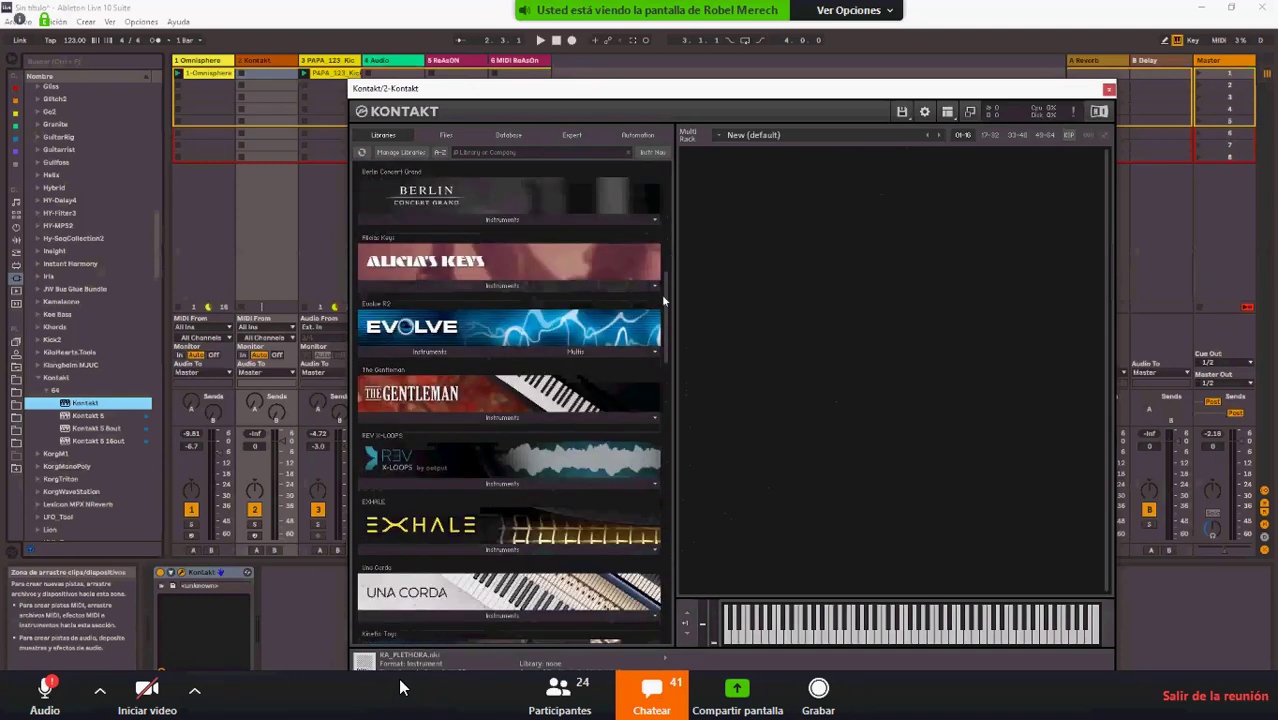
scroll(661, 201, down, 3)
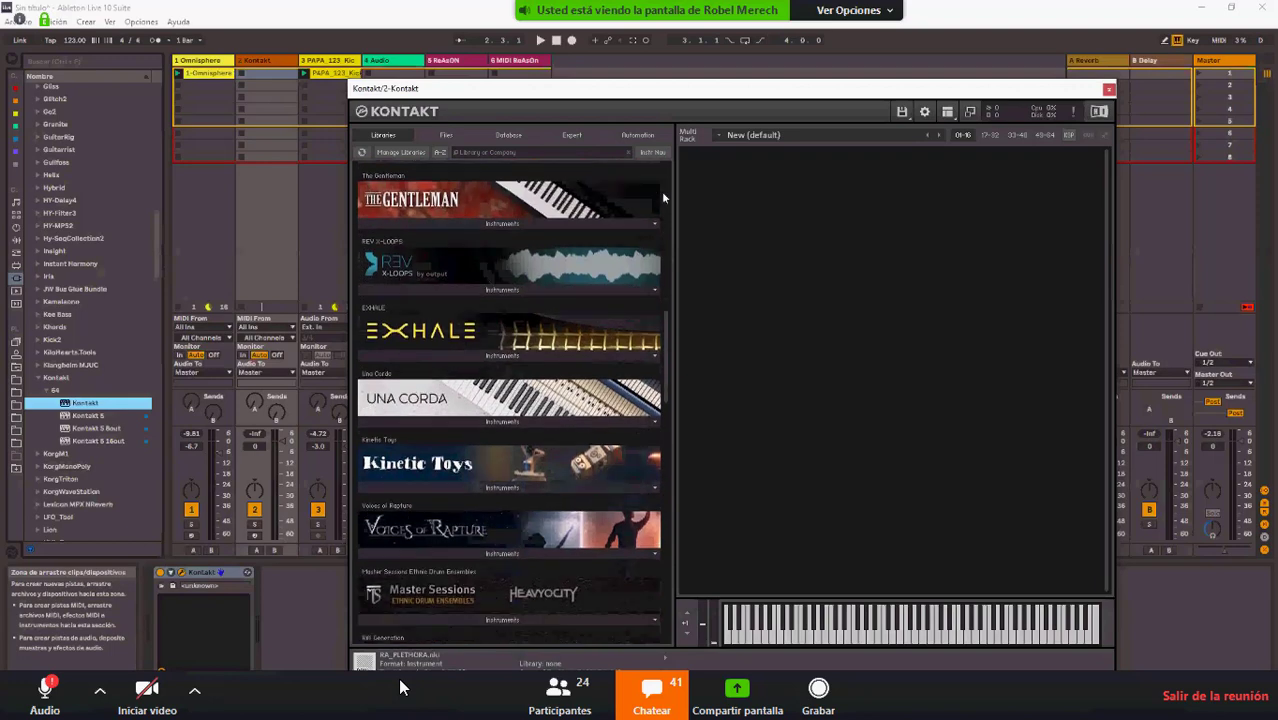
Load The Giant.nki from The Giant library and arm the Kontakt track for recording.
scroll(509, 394, up, 6)
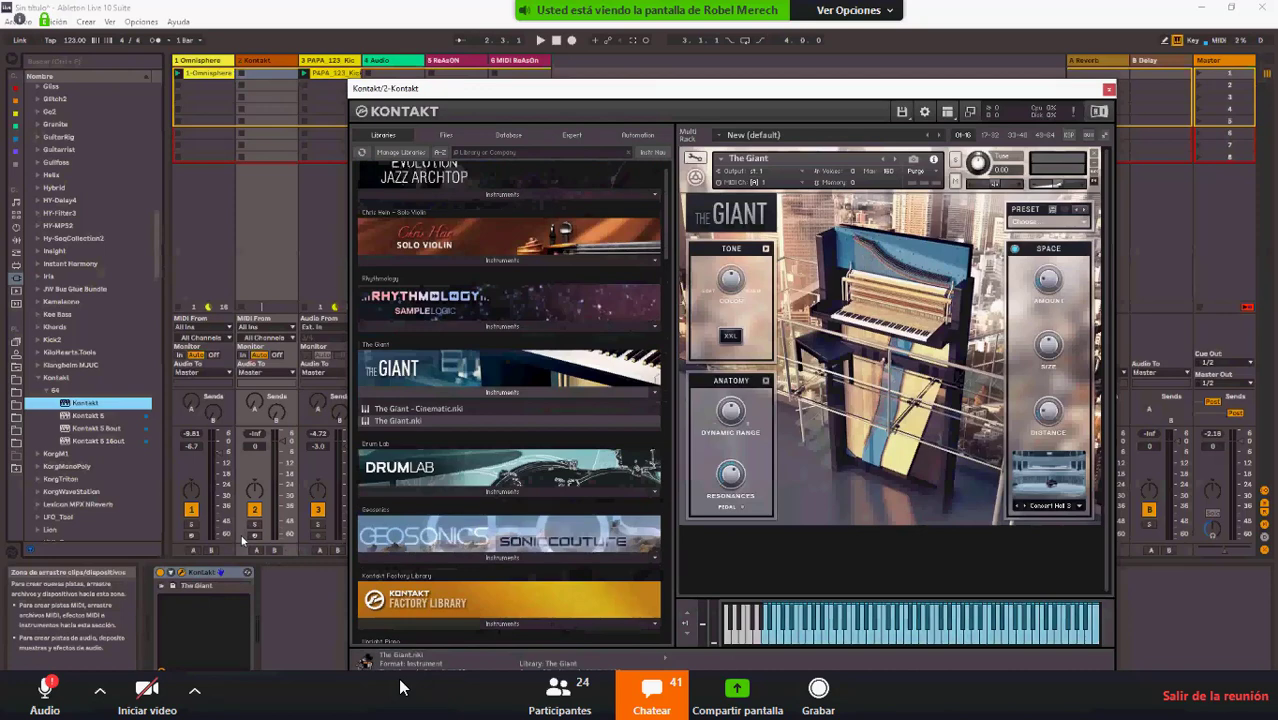
click(244, 537)
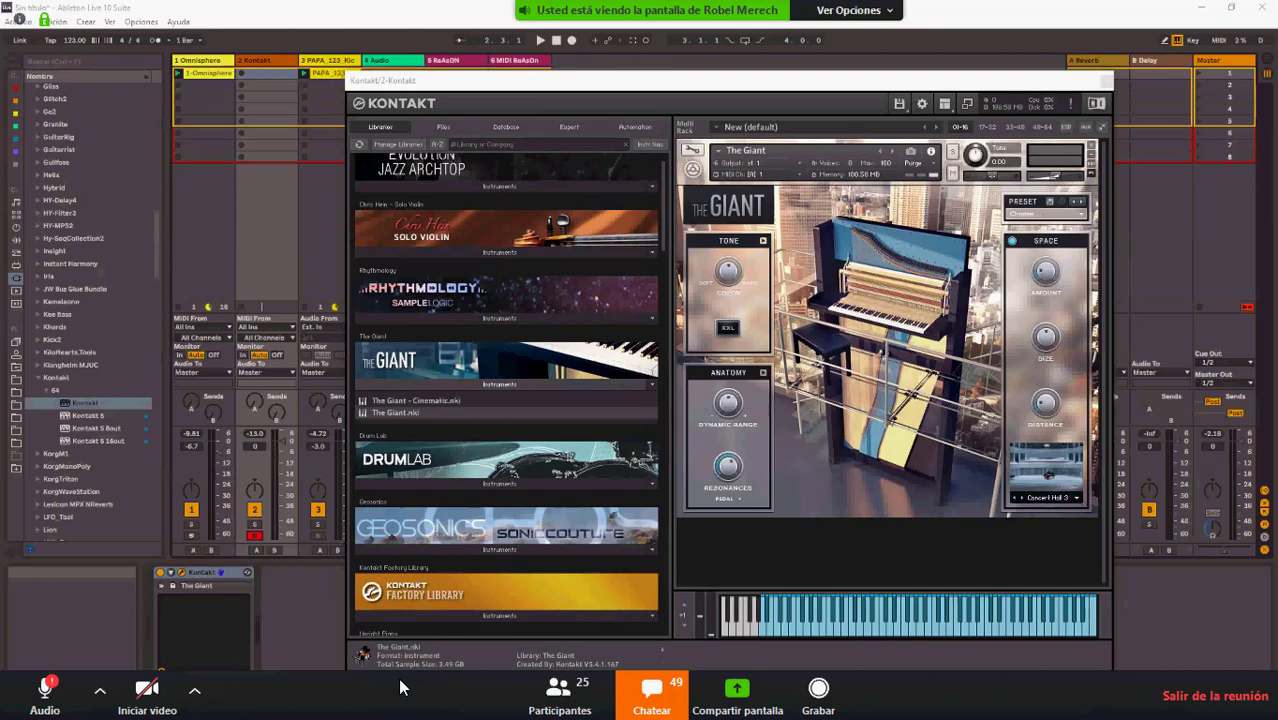
Review the Kontakt library list from the Factory Library down to the Spitfire library.
click(811, 79)
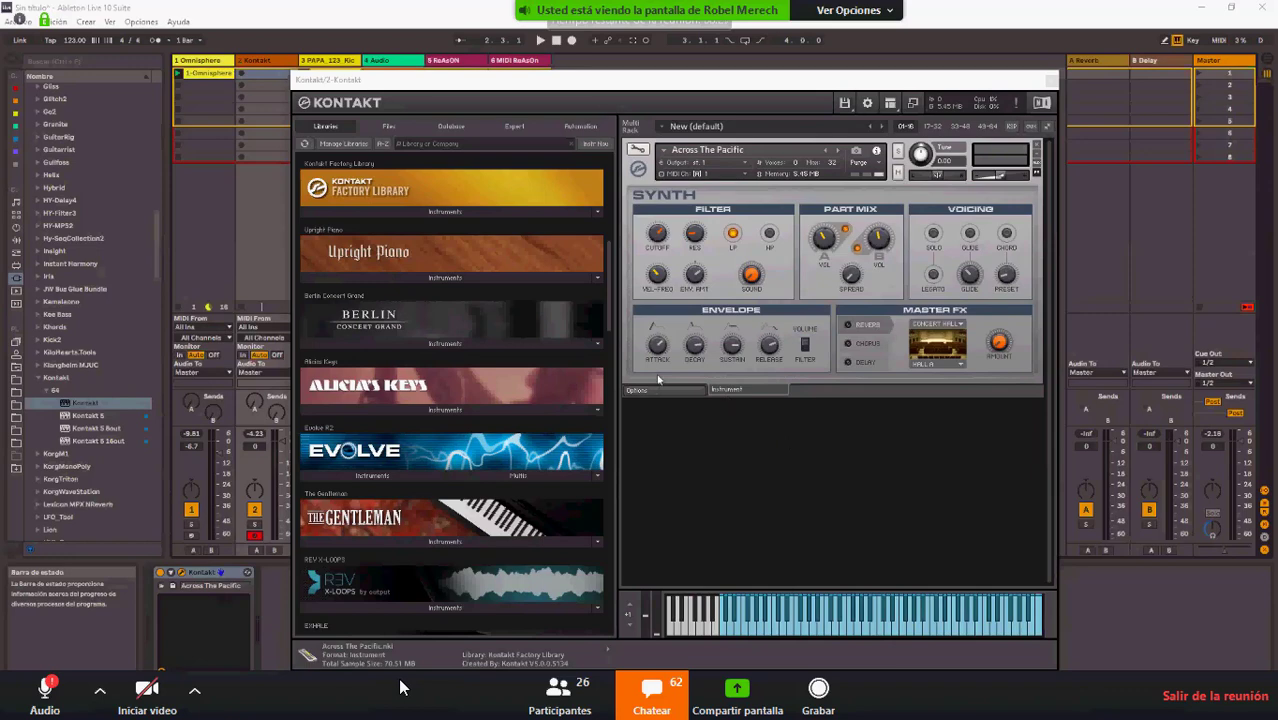
scroll(590, 297, down, 15)
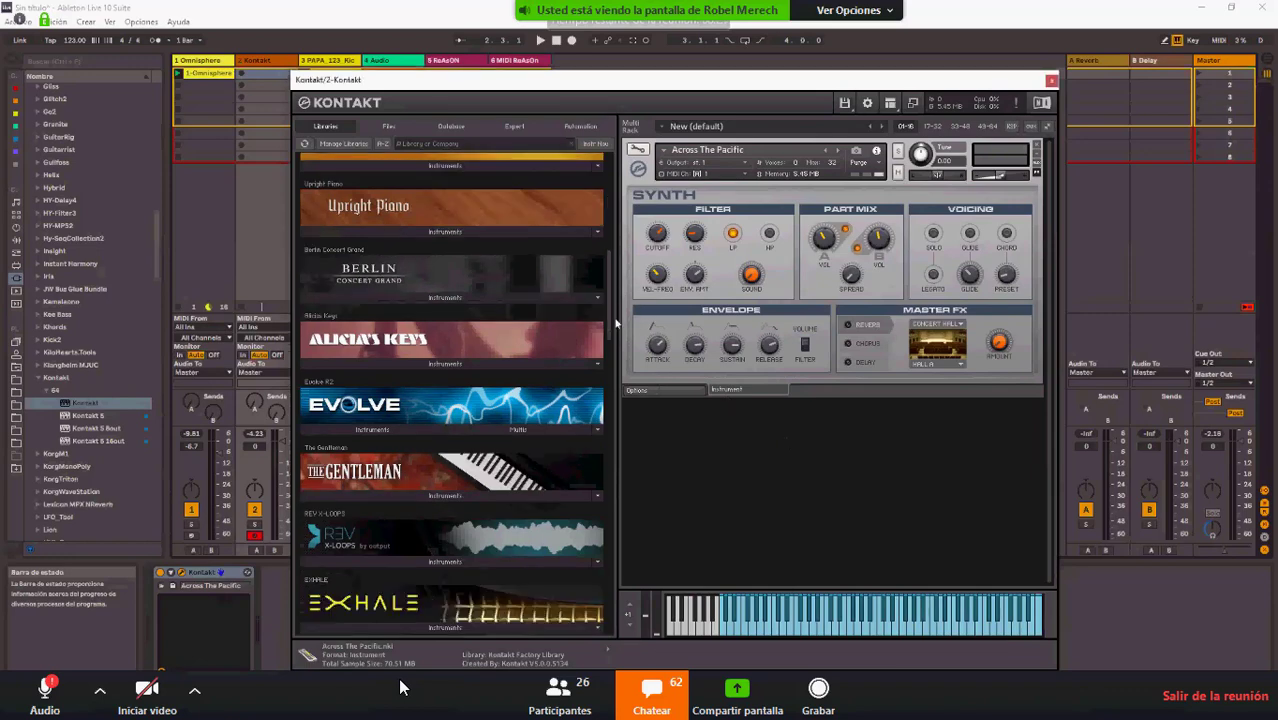
scroll(585, 297, down, 8)
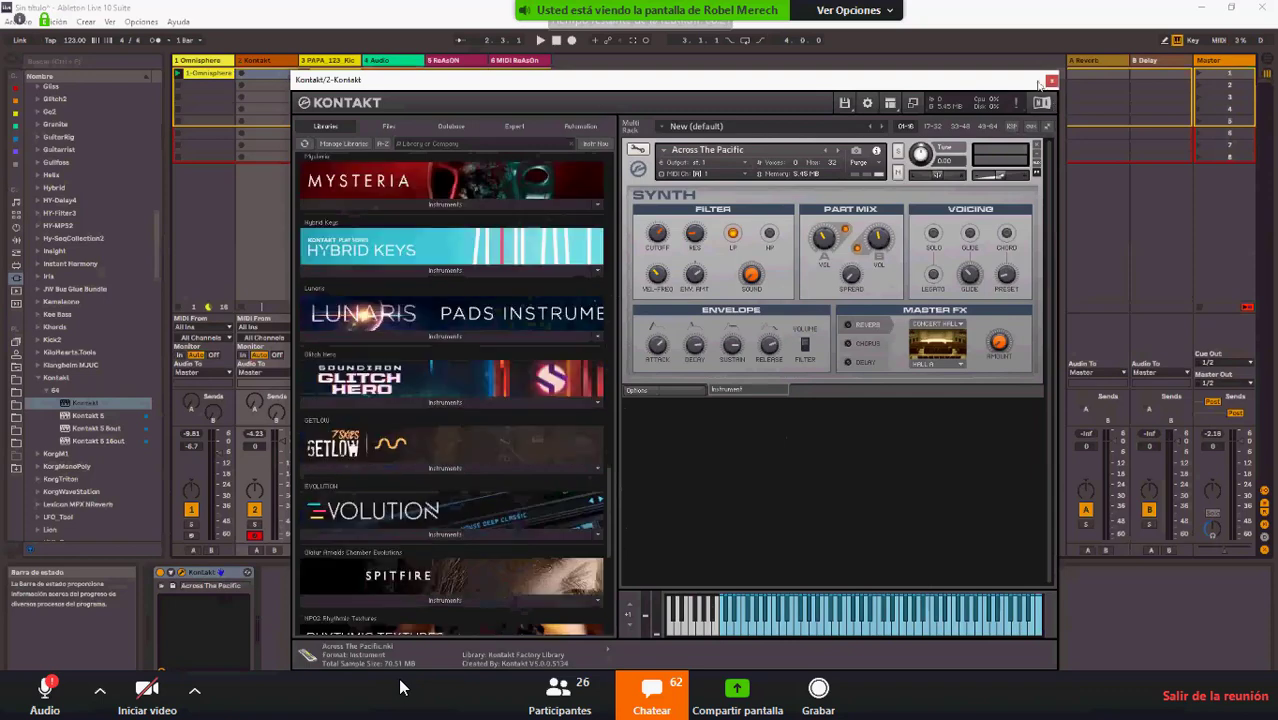